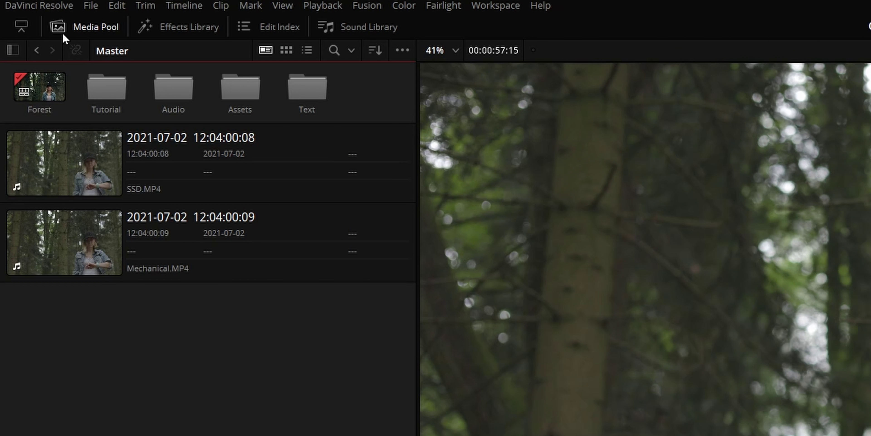
# Step: Open the User Playback Settings page in DaVinci Resolve's Preferences
pyautogui.click(53, 12)
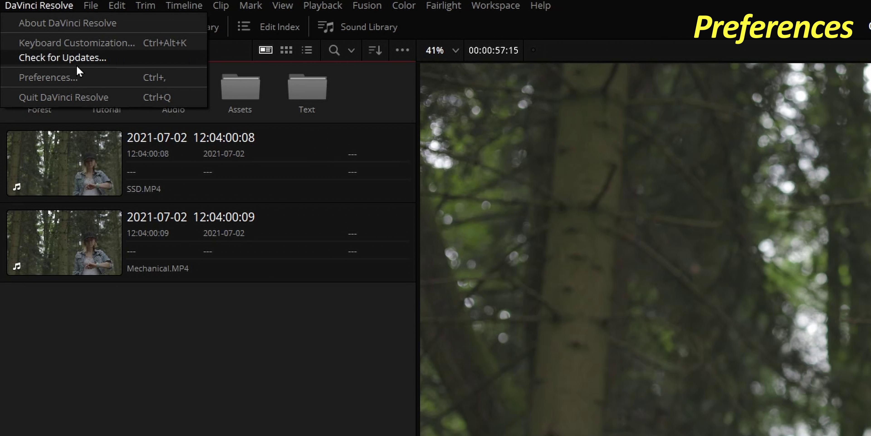
pyautogui.click(48, 77)
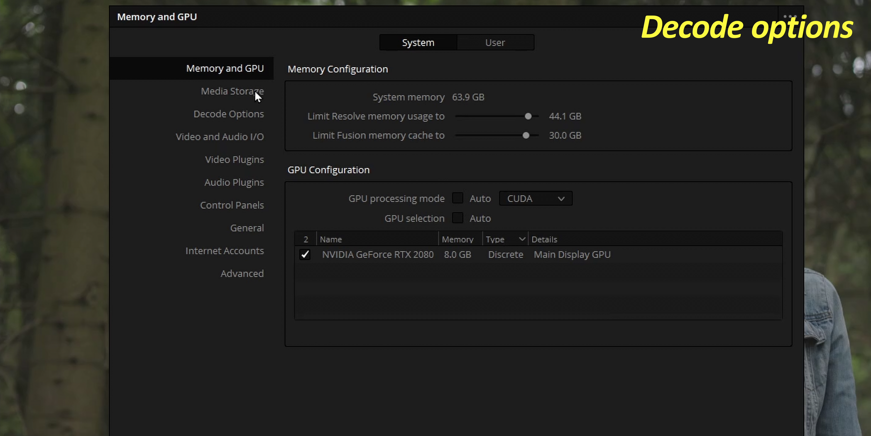
pyautogui.click(243, 113)
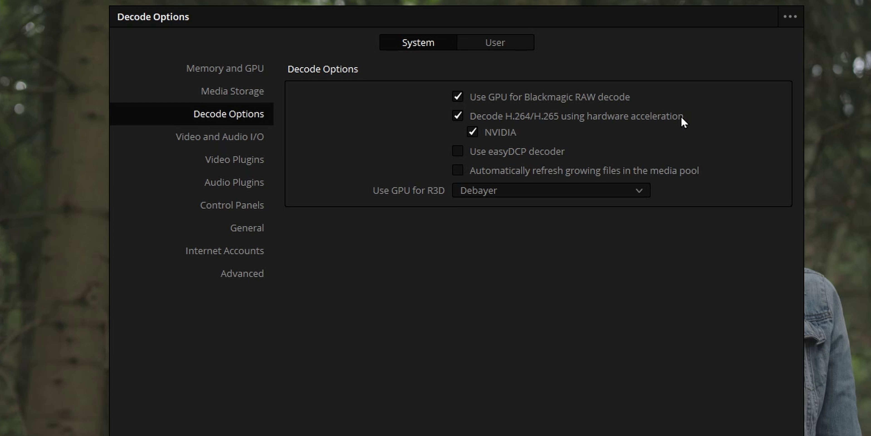
pyautogui.click(521, 48)
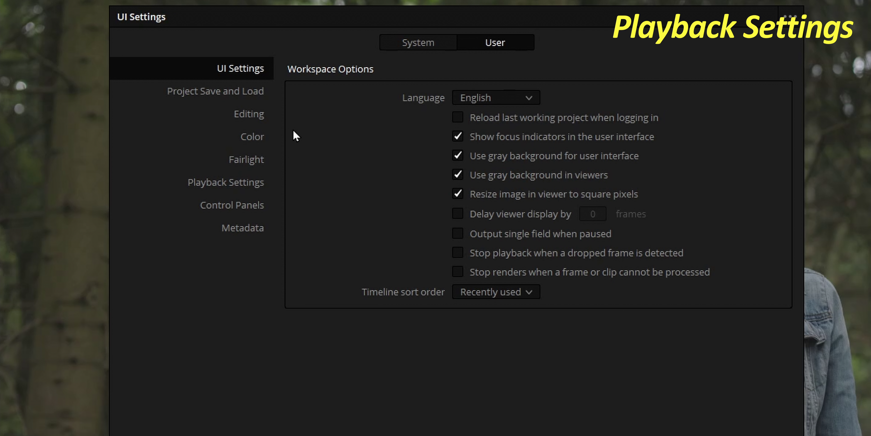
pyautogui.click(246, 184)
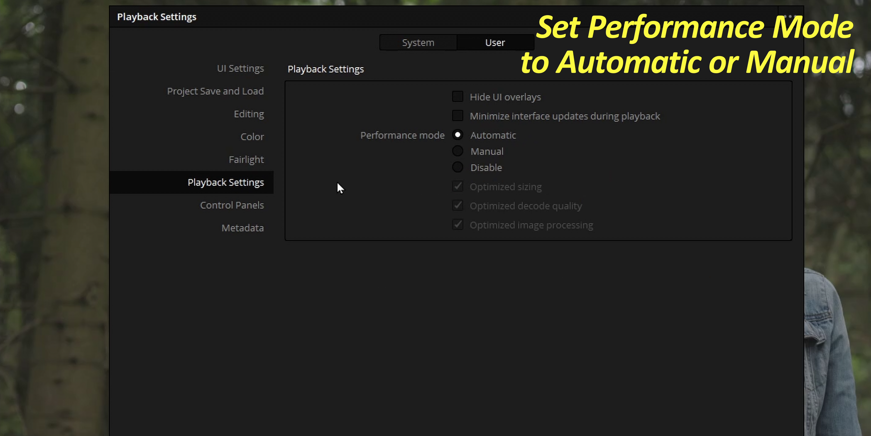
# Step: Set Performance mode to Automatic, toggle the UI-overlay and interface-update options, and save
pyautogui.click(494, 155)
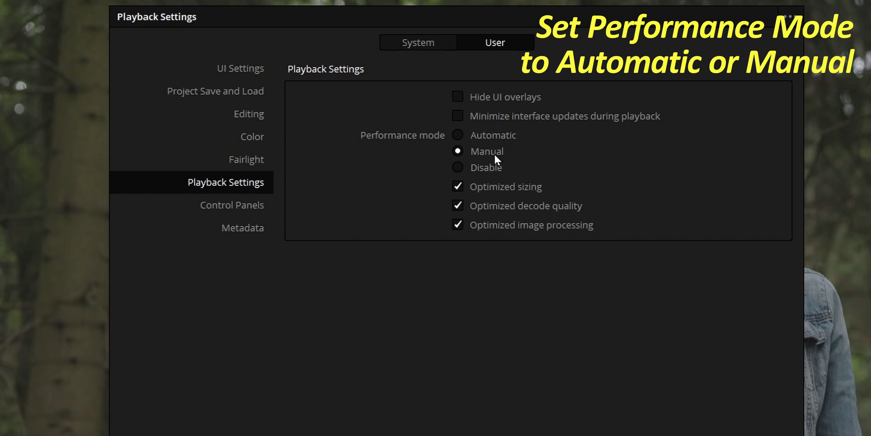
pyautogui.click(495, 135)
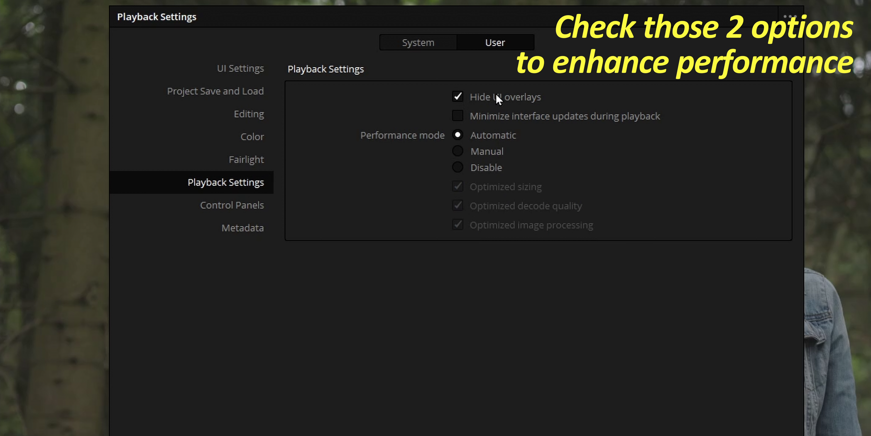
pyautogui.click(498, 113)
pyautogui.click(497, 114)
pyautogui.click(497, 98)
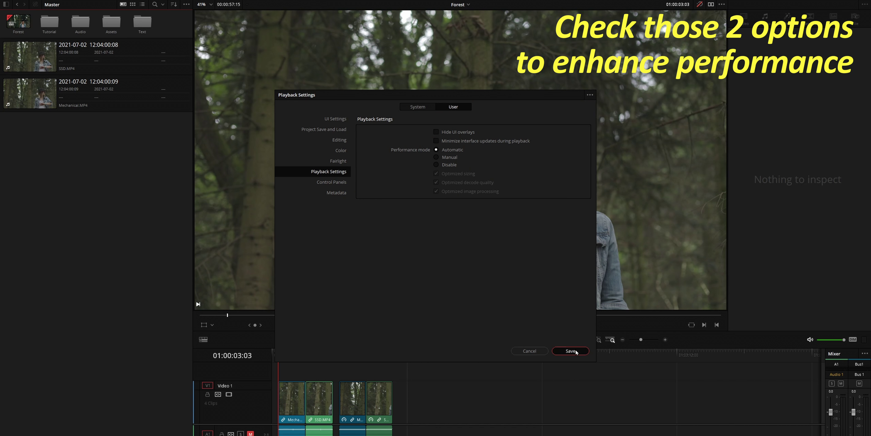
pyautogui.click(571, 351)
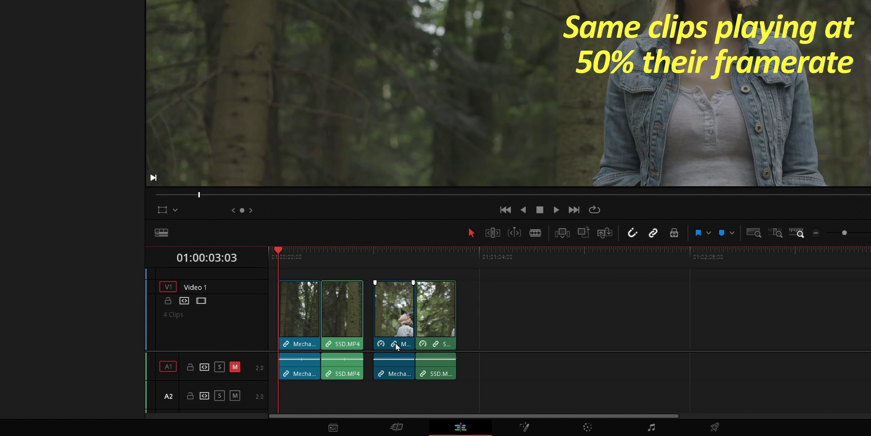
# Step: Select the first Mechanical clip to view its H.265, 50 fps, 3840 x 2160 file details
pyautogui.click(305, 320)
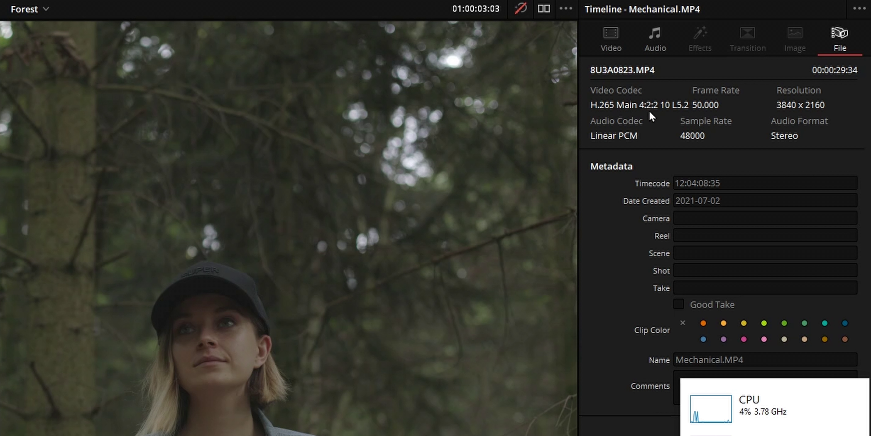
# Step: Play the Forest timeline while watching the CPU load in Task Manager
pyautogui.press('space')
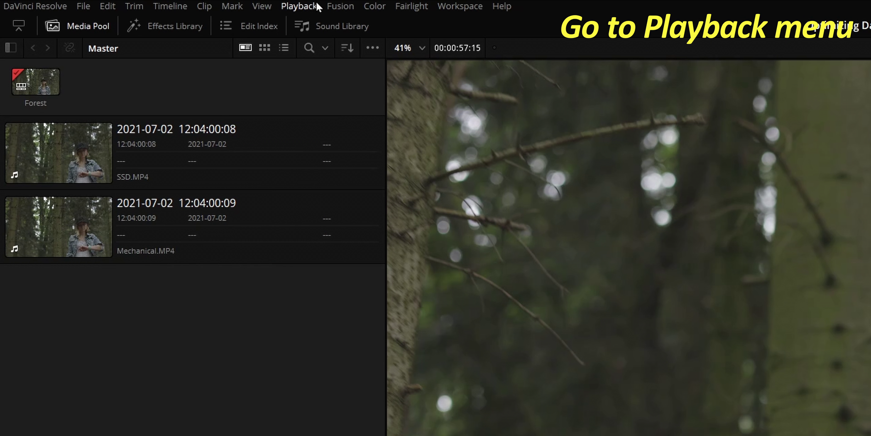
# Step: Open the Playback menu to reach the Render Cache and Delete Render Cache options
pyautogui.click(150, 0)
pyautogui.moveTo(177, 18)
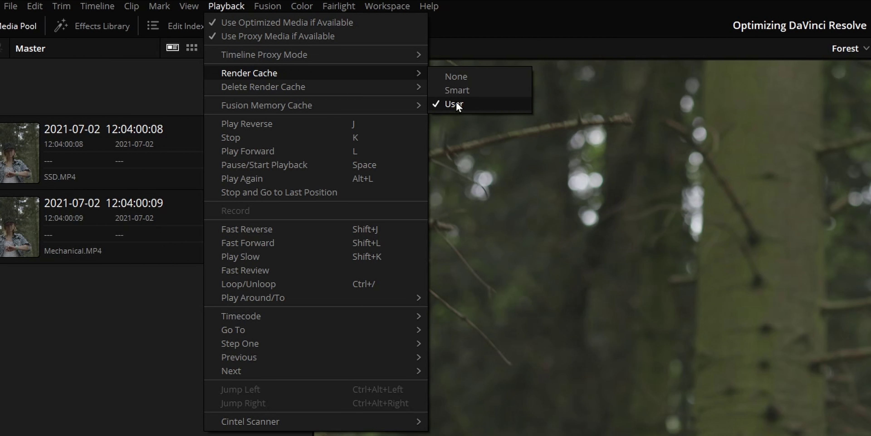
# Step: Choose Delete Render Cache > All, dismiss the prompt, and render-cache the first clip's colour output
pyautogui.moveTo(472, 89)
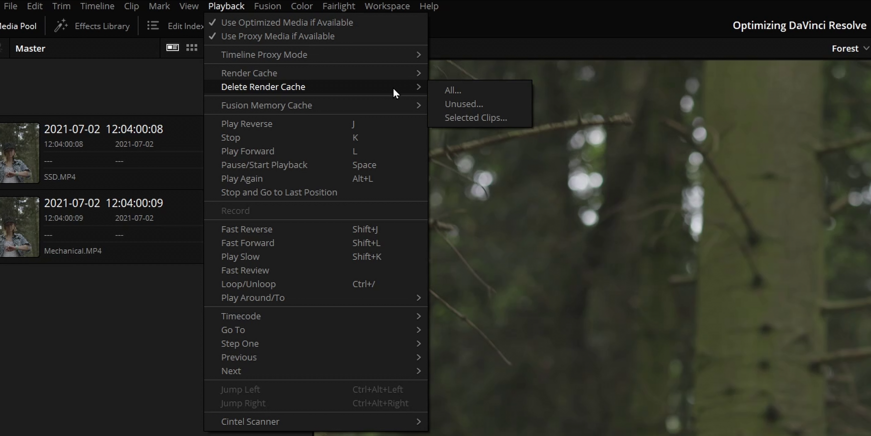
pyautogui.click(464, 94)
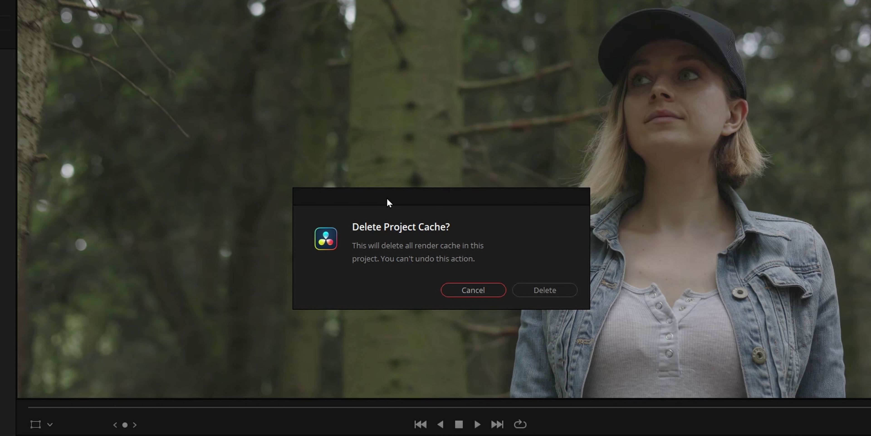
pyautogui.click(544, 290)
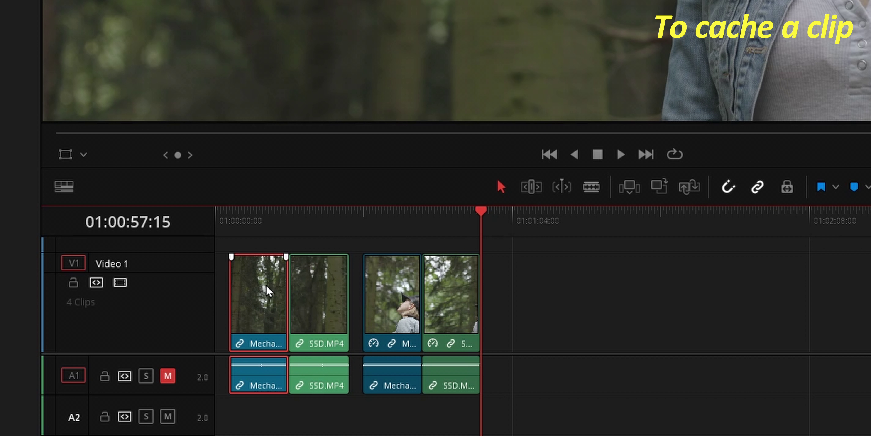
pyautogui.rightClick(267, 290)
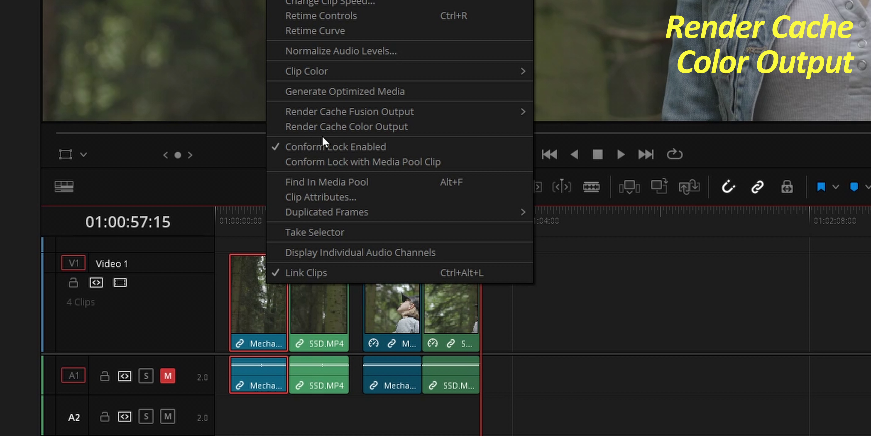
pyautogui.click(329, 132)
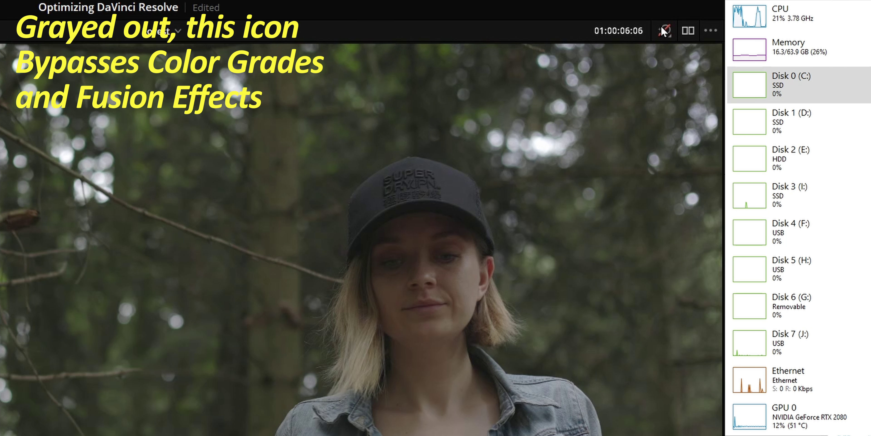
# Step: Turn off the Bypass Color Grades and Fusion Effects toggle above the viewer
pyautogui.click(662, 27)
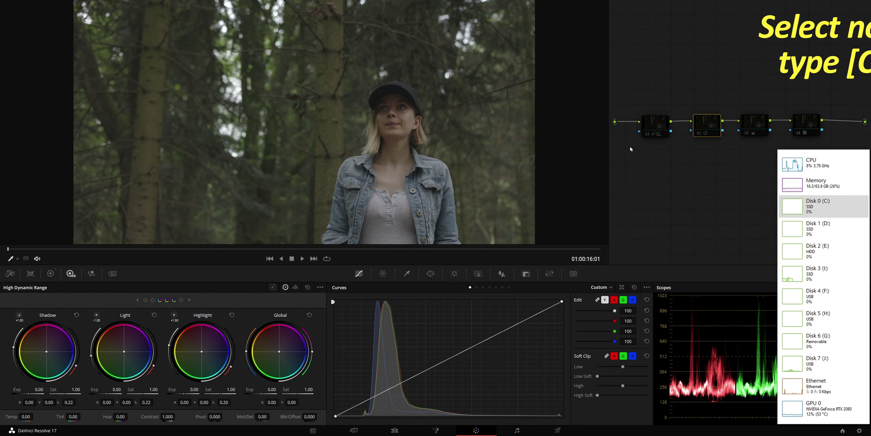
# Step: Select the four grade nodes, enable them with Ctrl+D, and return to the Edit page
pyautogui.moveTo(630, 79); pyautogui.dragTo(835, 176)
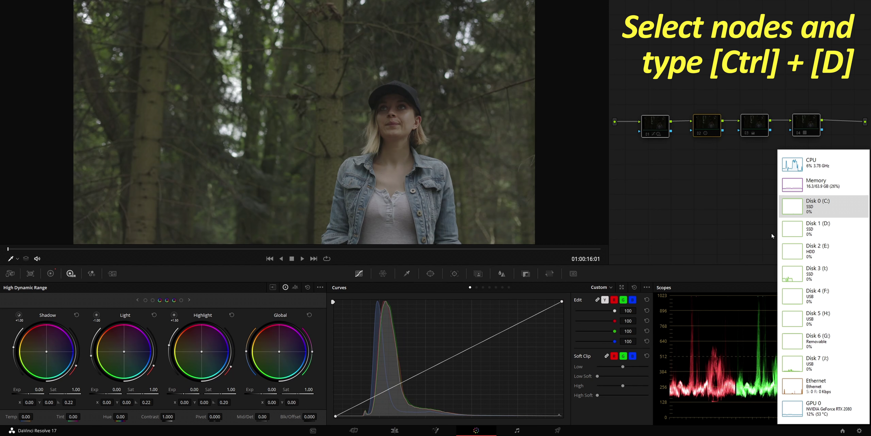
pyautogui.hotkey('ctrl', 'd')
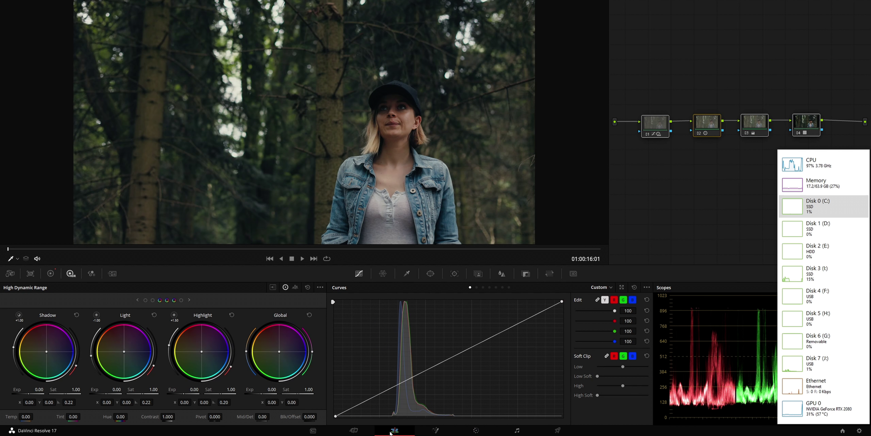
pyautogui.click(392, 430)
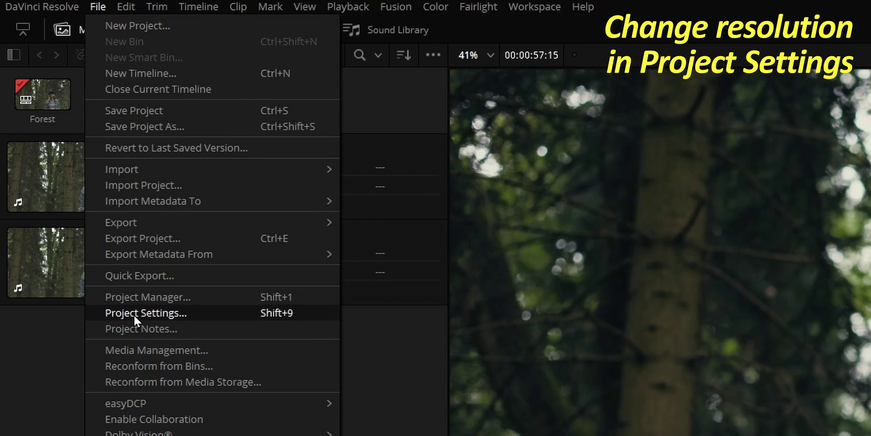
# Step: Set the timeline resolution to 1920 x 1080 HD in Project Settings and save
pyautogui.click(135, 315)
pyautogui.click(545, 72)
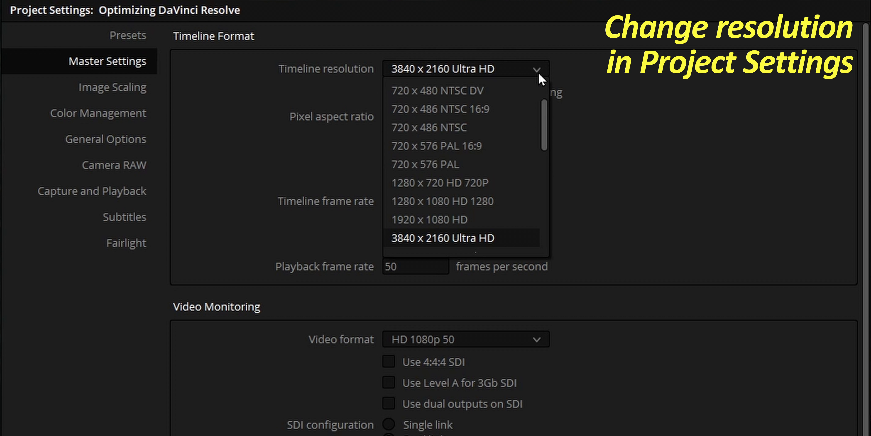
pyautogui.click(450, 220)
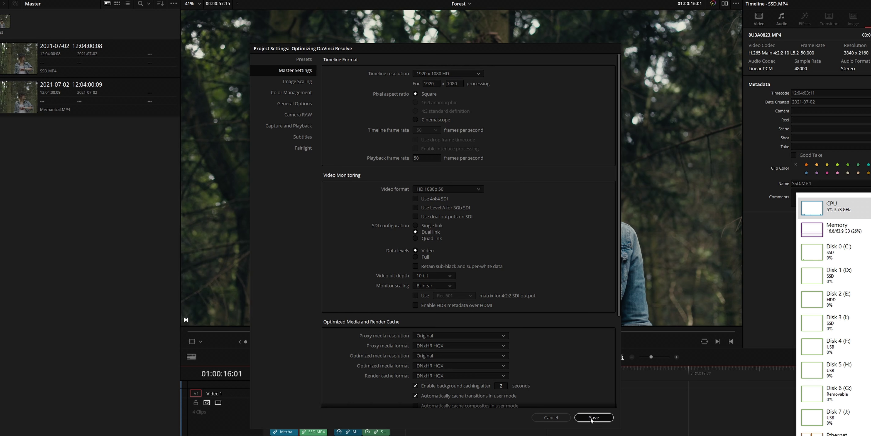
pyautogui.click(596, 417)
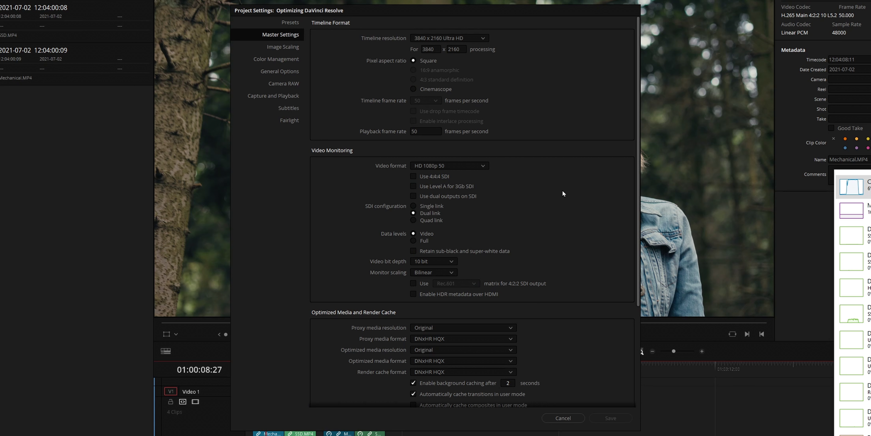
# Step: Scroll to Optimized Media and Render Cache and choose Half for proxy media resolution
pyautogui.scroll(-3, 562, 191)
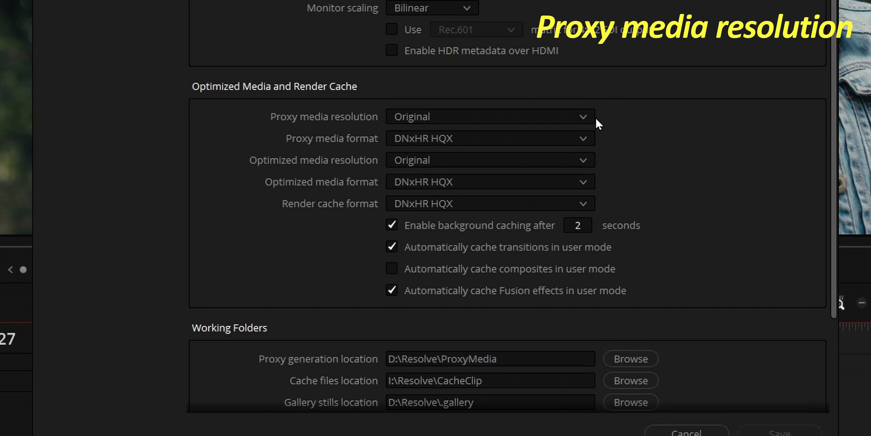
pyautogui.click(583, 118)
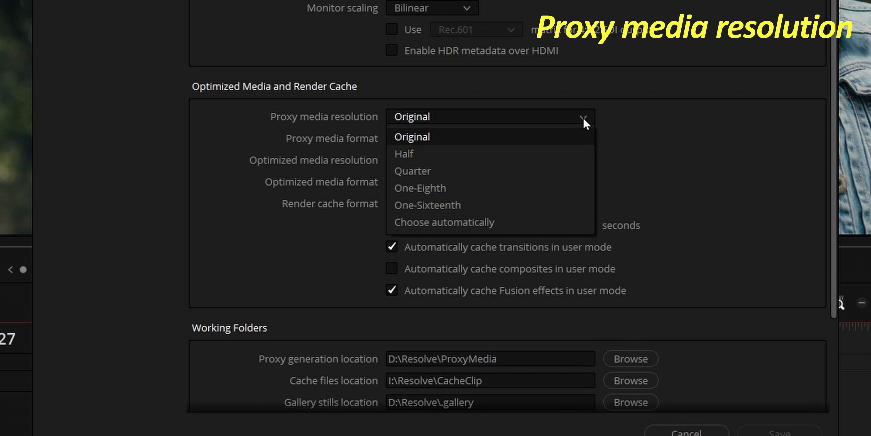
pyautogui.click(463, 160)
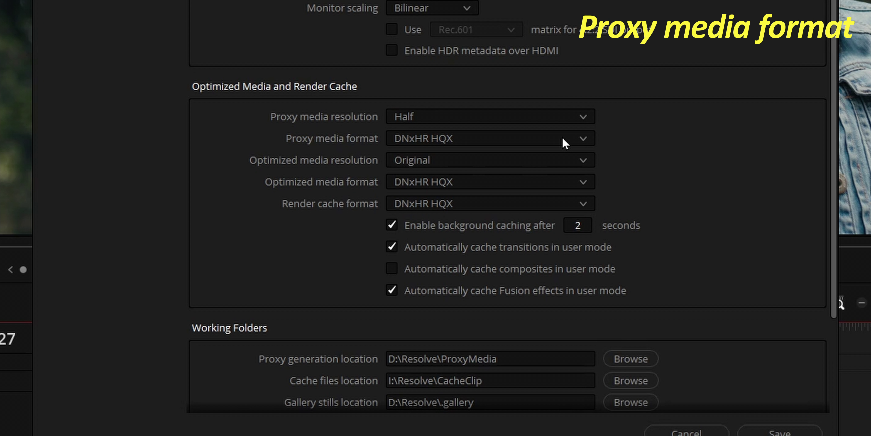
# Step: Choose DNxHR SQ for both the proxy media format and the render cache format
pyautogui.click(583, 140)
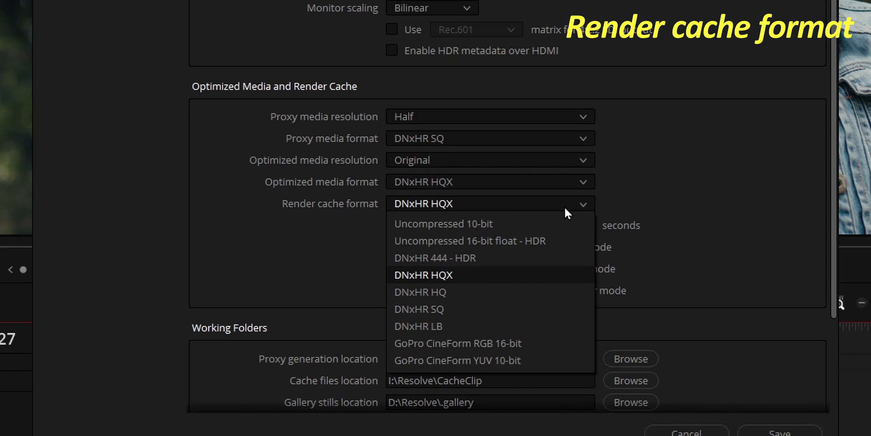
pyautogui.click(485, 310)
# Step: Save the updated proxy and cache project settings and replay the Forest timeline from an earlier point
pyautogui.scroll(-3, 653, 219)
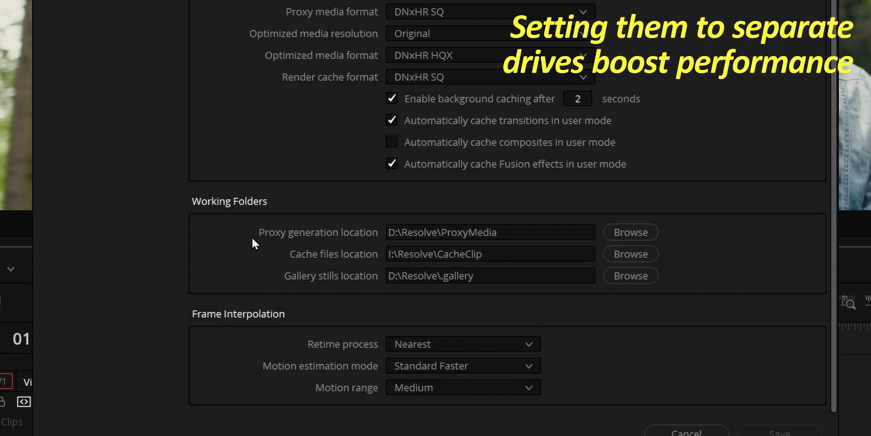
pyautogui.click(780, 432)
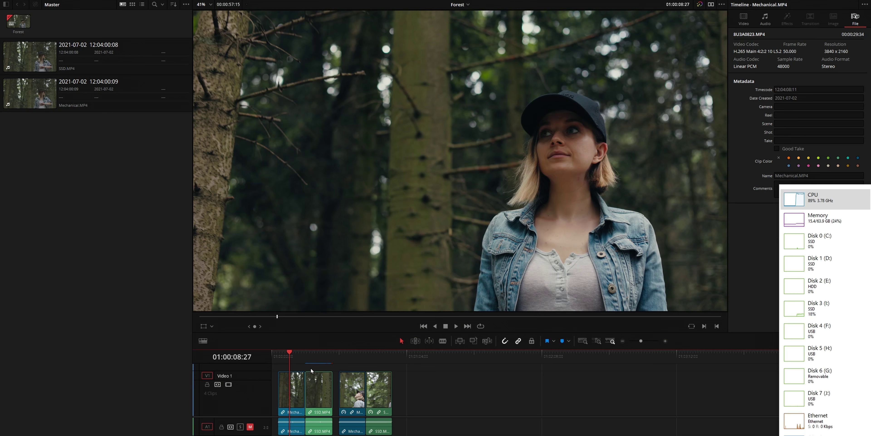
pyautogui.click(293, 191)
pyautogui.press('space')
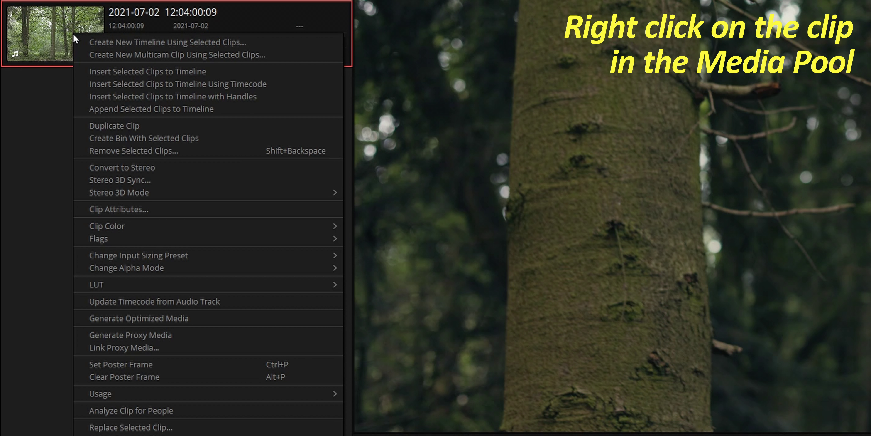
# Step: Generate proxy media for Mechanical.MP4 and play the Forest timeline to check smoothness
pyautogui.click(161, 334)
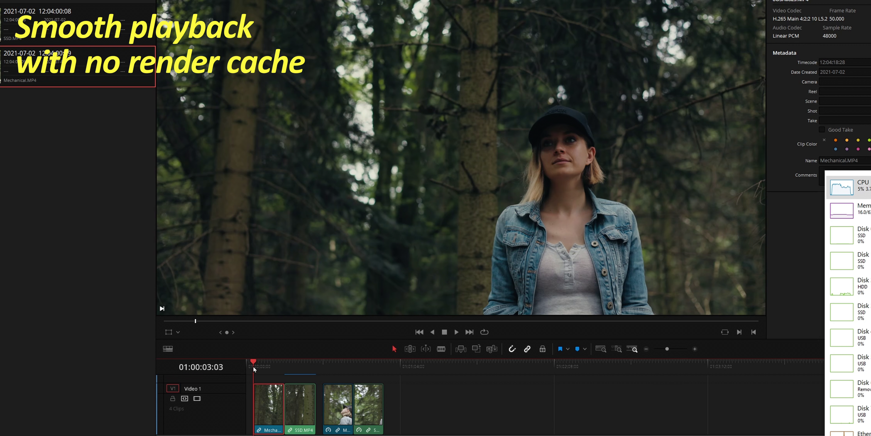
pyautogui.press('space')
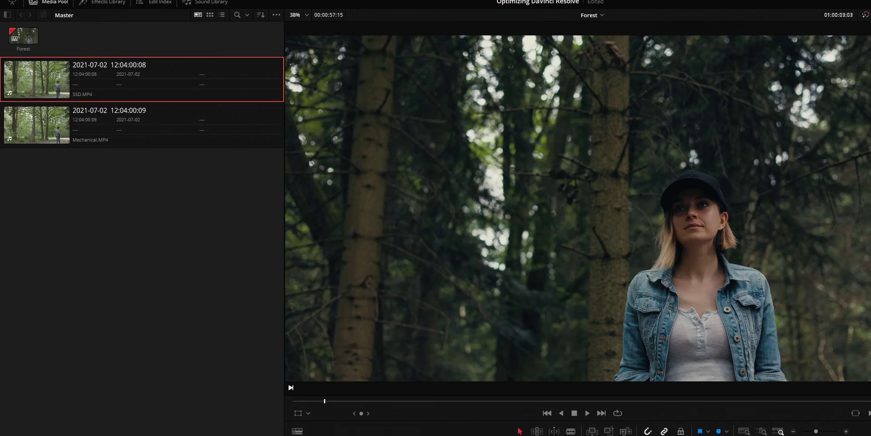
# Step: Set Timeline Proxy Mode to Half Resolution and play the Forest timeline to test performance
pyautogui.click(290, 5)
pyautogui.moveTo(333, 54)
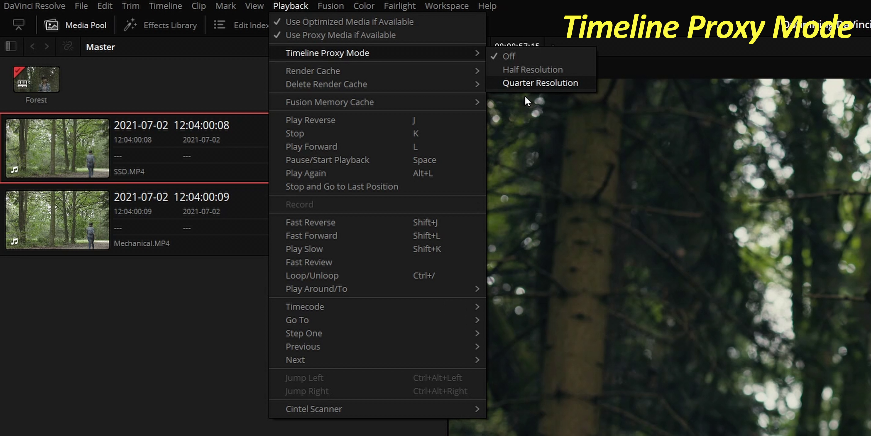
pyautogui.click(524, 73)
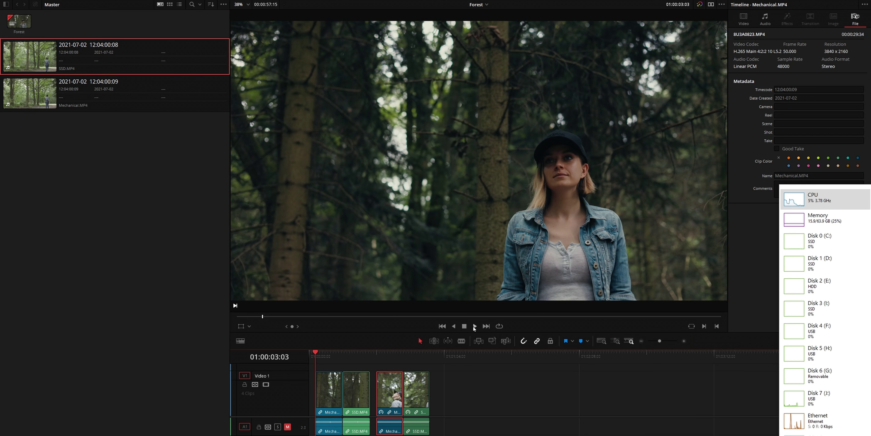
pyautogui.click(474, 326)
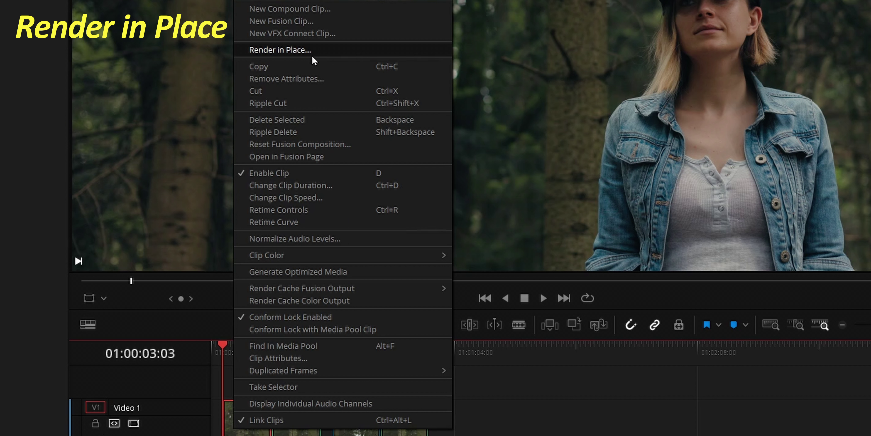
# Step: Set up Render in Place for the selected clip as MXF OP1A, DNxHR HQX 10-bit, adjusting Include Handles
pyautogui.click(280, 50)
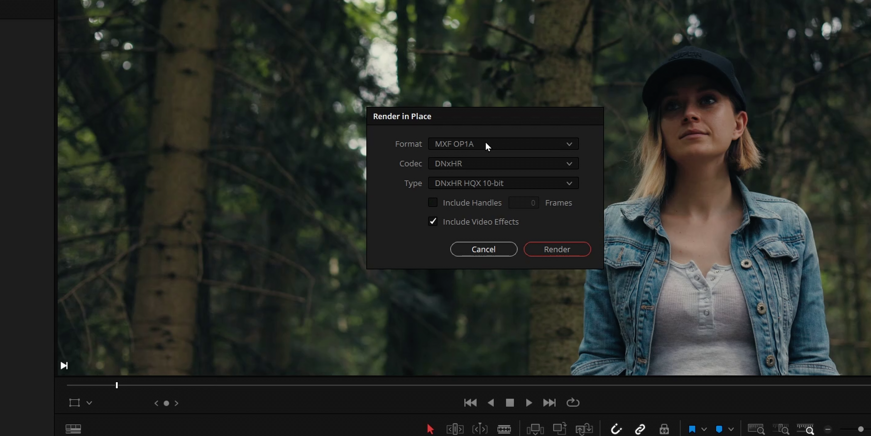
pyautogui.click(487, 145)
pyautogui.click(487, 145)
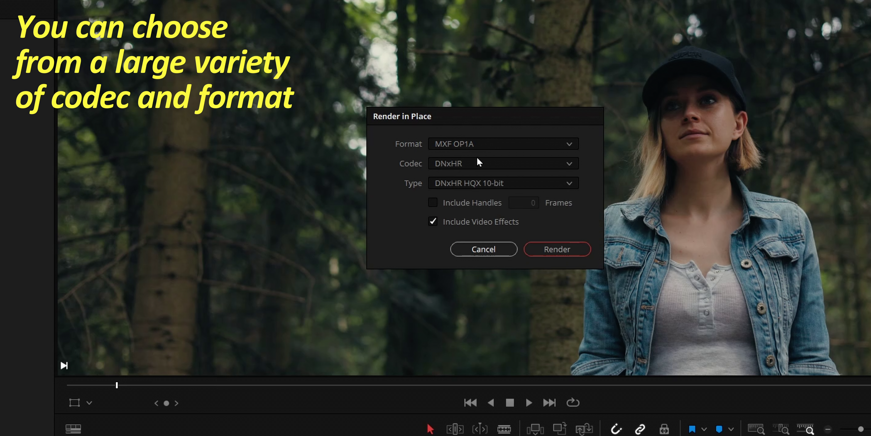
pyautogui.click(476, 164)
pyautogui.click(476, 164)
pyautogui.click(502, 184)
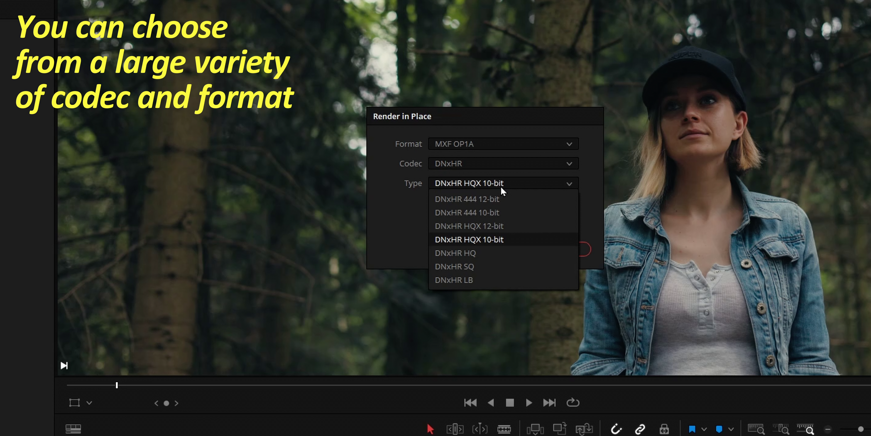
pyautogui.click(501, 188)
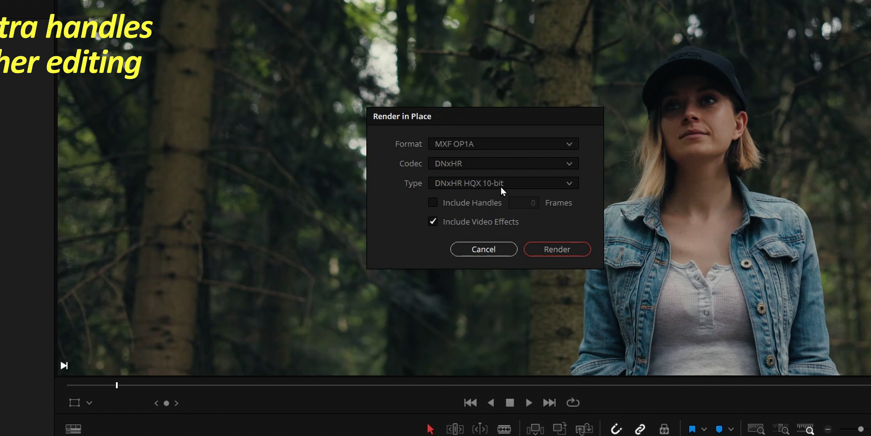
pyautogui.click(491, 204)
# Step: Start the render and choose the Renders folder on drive D: as its destination
pyautogui.click(561, 251)
pyautogui.doubleClick(200, 161)
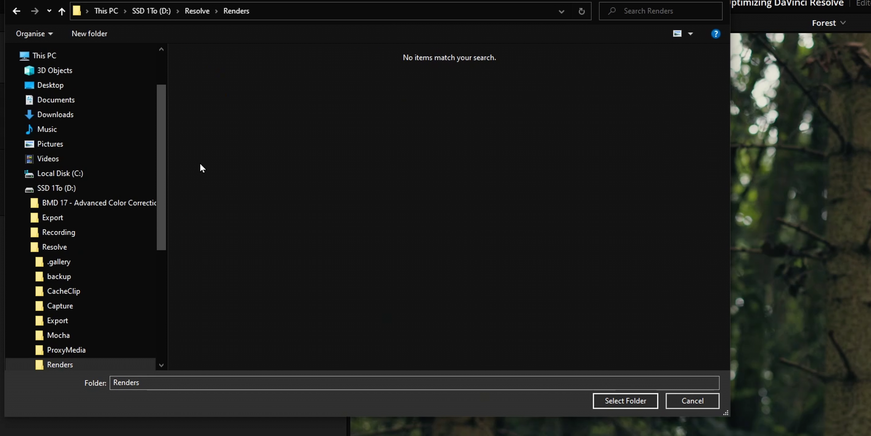